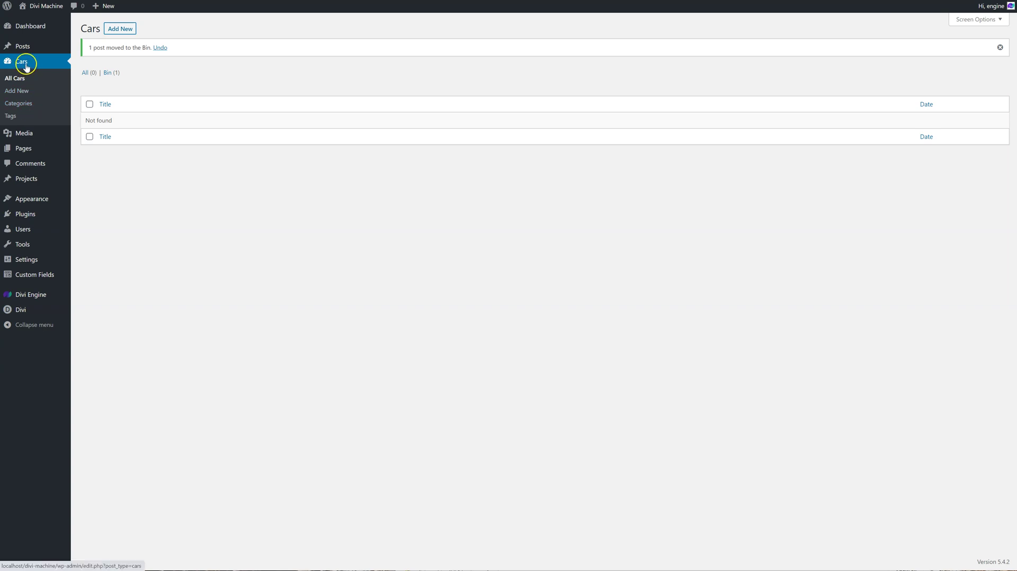
Open a blank New Car editor from the empty Cars admin list.
left_click(108, 32)
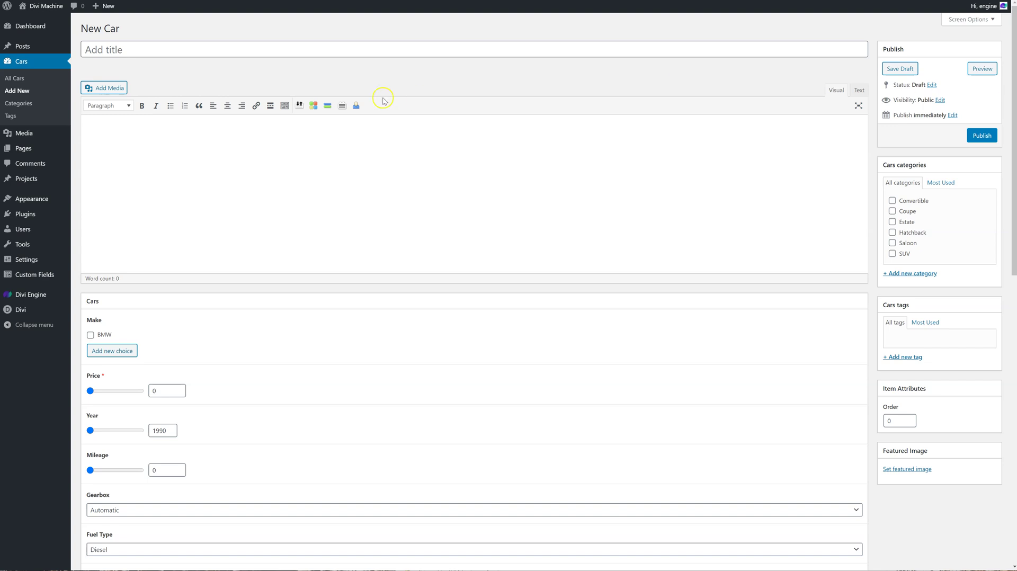
Enter 'Audi A5' as the title and paste a Lorem ipsum paragraph as the description.
left_click(164, 47)
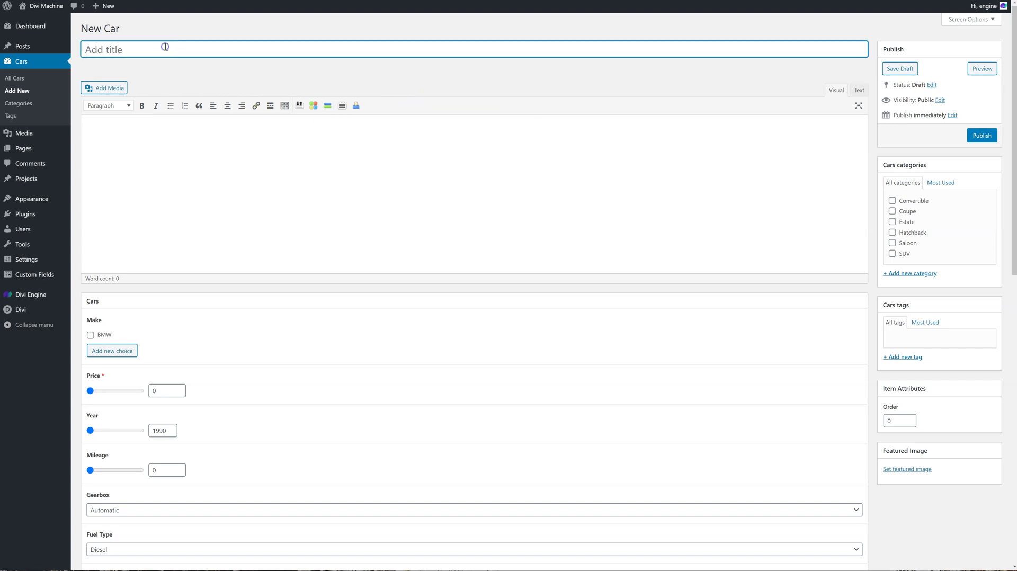
type("Audi ")
type("A5")
key("Tab")
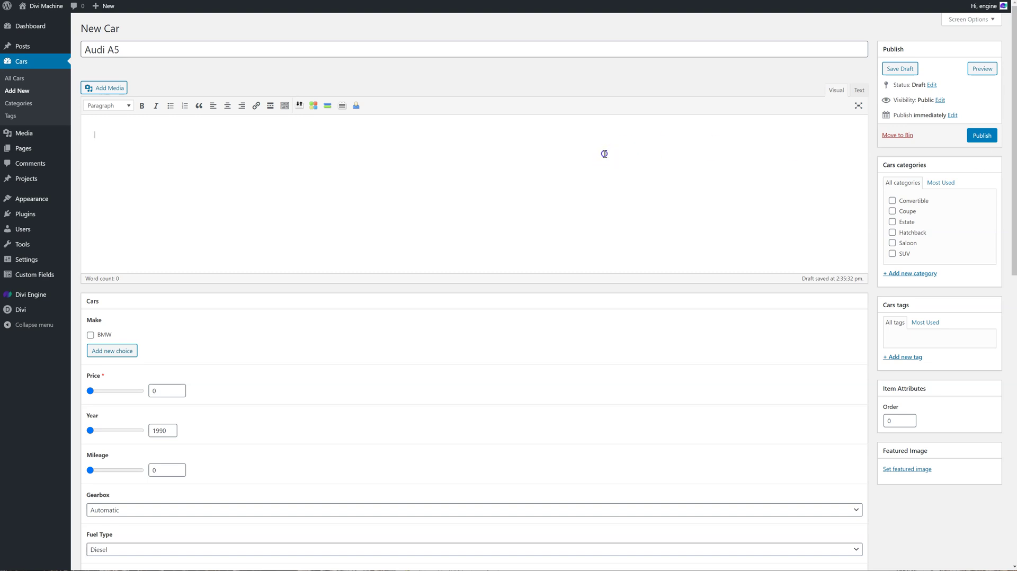
left_click(603, 152)
type("At vero eos et accusamus et iusto odio dignissimos ducimus qui blanditiis praesentium voluptatum deleniti atque corrupti quos dolores et quas molestias excepturi sint occaecati cupiditate non provident, similique sunt in culpa qui officia deserunt mollitia animi, id est laborum et dolorum fuga. Et harum quidem rerum facilis est et expedita distinctio. Nam libero tempore, cum soluta nobis est eligendi optio cumque nihil impedit quo minus id quod maxime placeat facere possimus, omnis voluptas assumenda est, omnis dolor repellendus. Temporibus autem quibusdam et aut officiis debitis aut rerum necessitatibus saepe eveniet ut et voluptates repudiandae sint et molestiae non recusandae. Itaque earum rerum hic tenetur a sapiente delectus, ut aut reiciendis voluptatibus maiores alias consequatur aut perferendis doloribus asperiores repellat.")
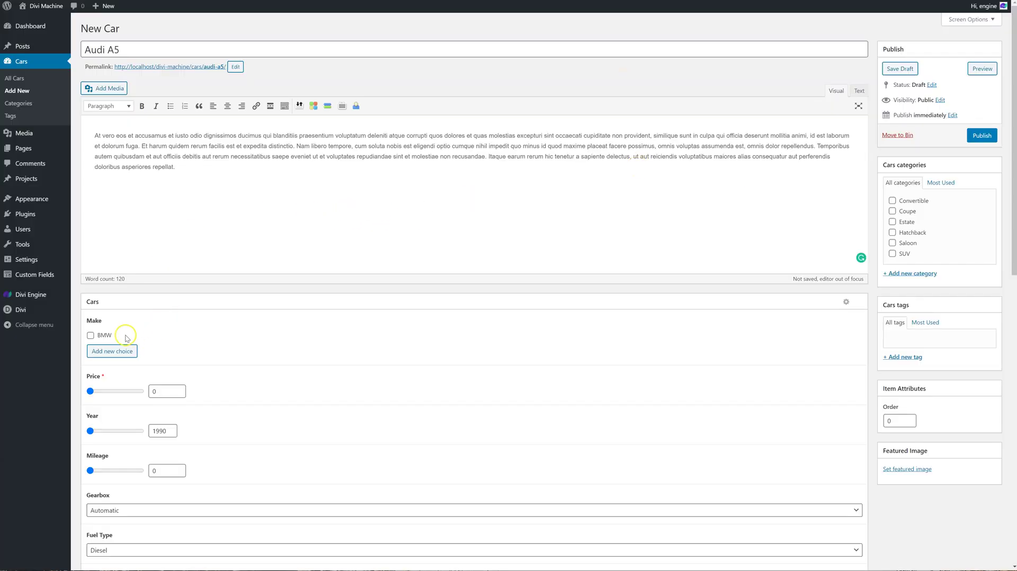
Add Audi as a new make and enter price 54000, year 2018 and mileage 5000.
mouse_move(101, 335)
left_click(109, 351)
left_click(125, 349)
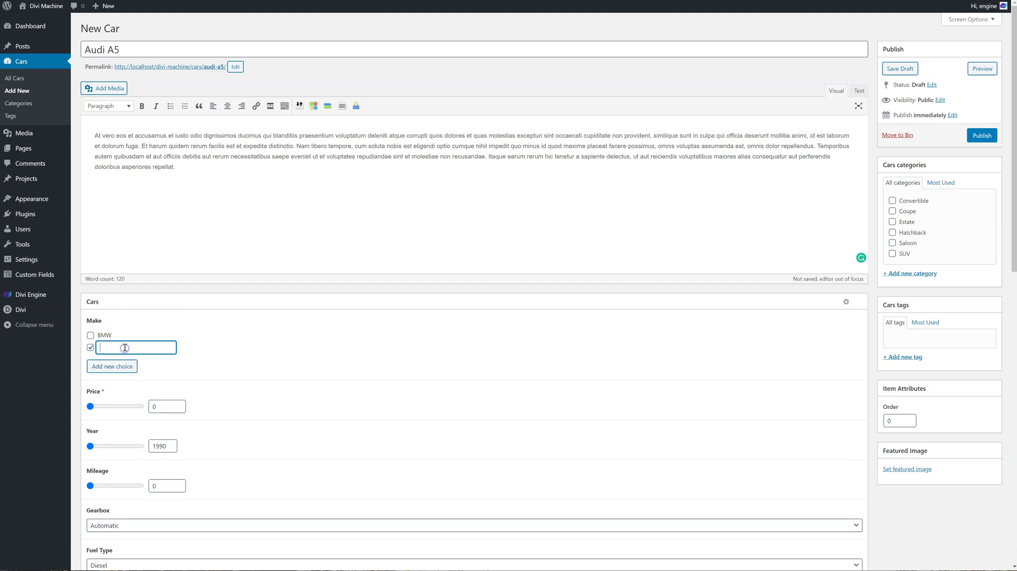
type("Audi")
scroll(192, 291, "down", 2)
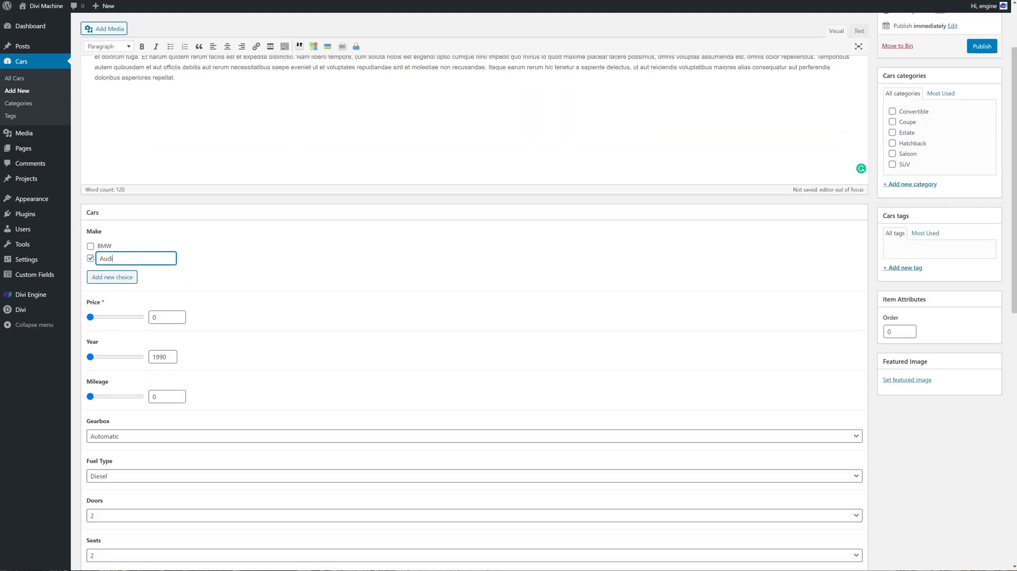
mouse_move(166, 317)
left_click_drag(162, 322, 114, 319)
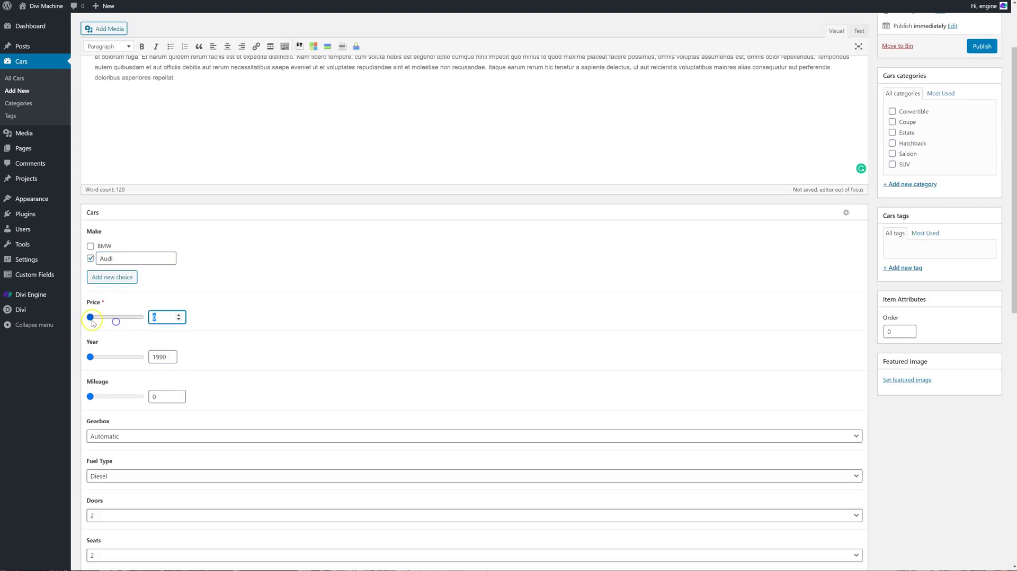
type("54000")
double_click(165, 357)
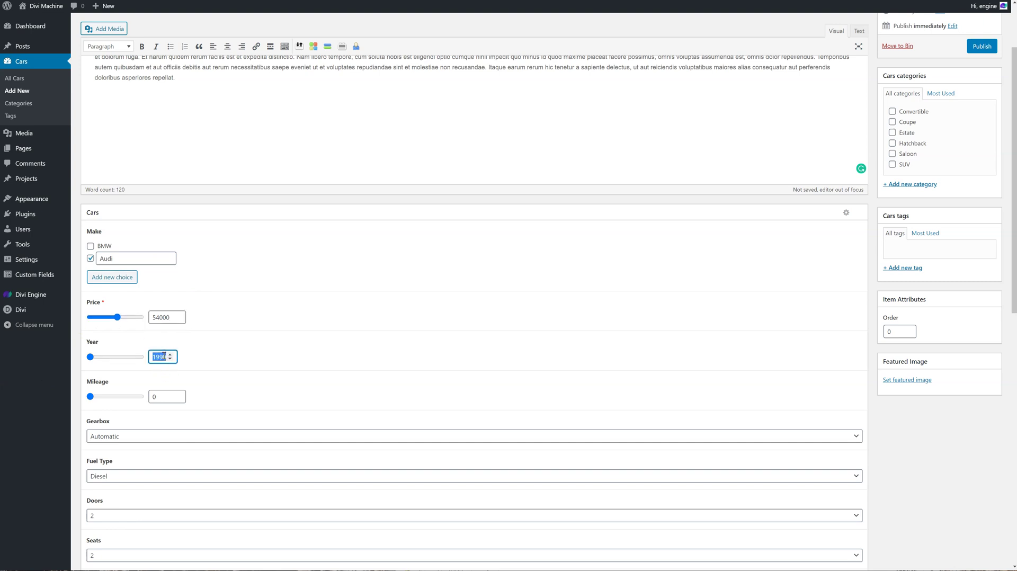
type("2018")
key("Tab")
type("500")
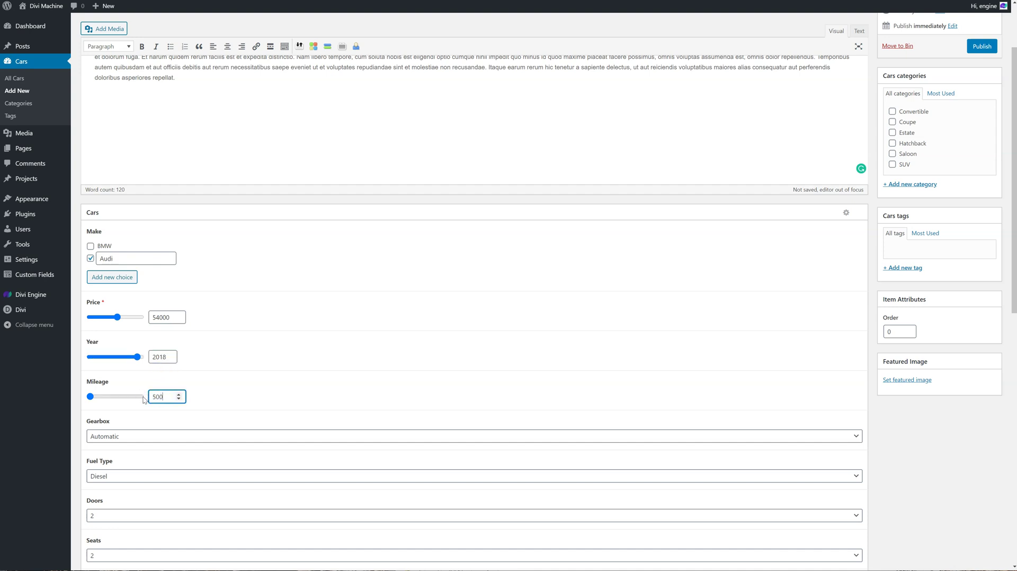
type("0")
left_click(307, 379)
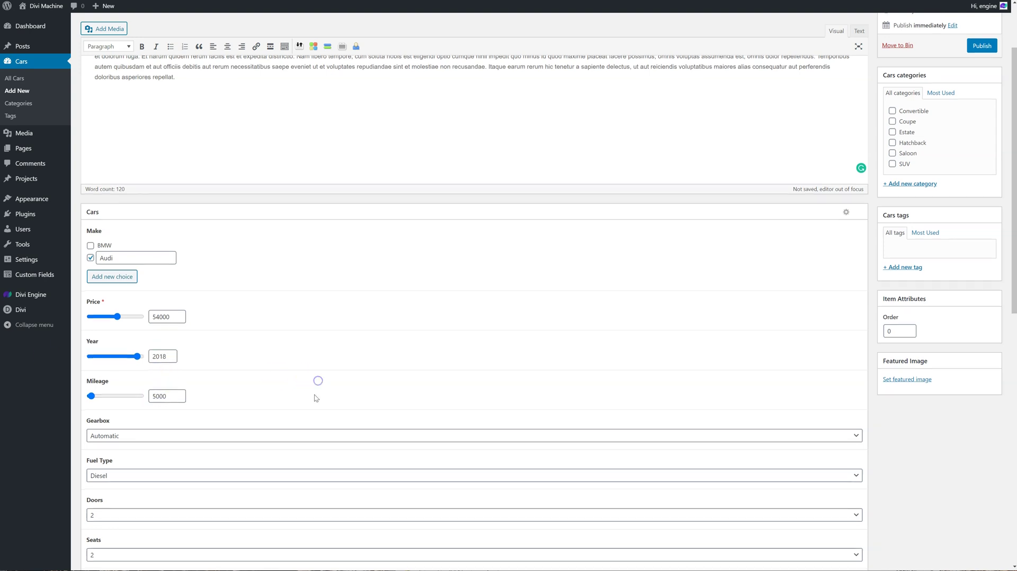
Choose Petrol fuel, 4 doors and 5 seats, and add a new colour choice 'Blue'.
scroll(123, 349, "down", 2)
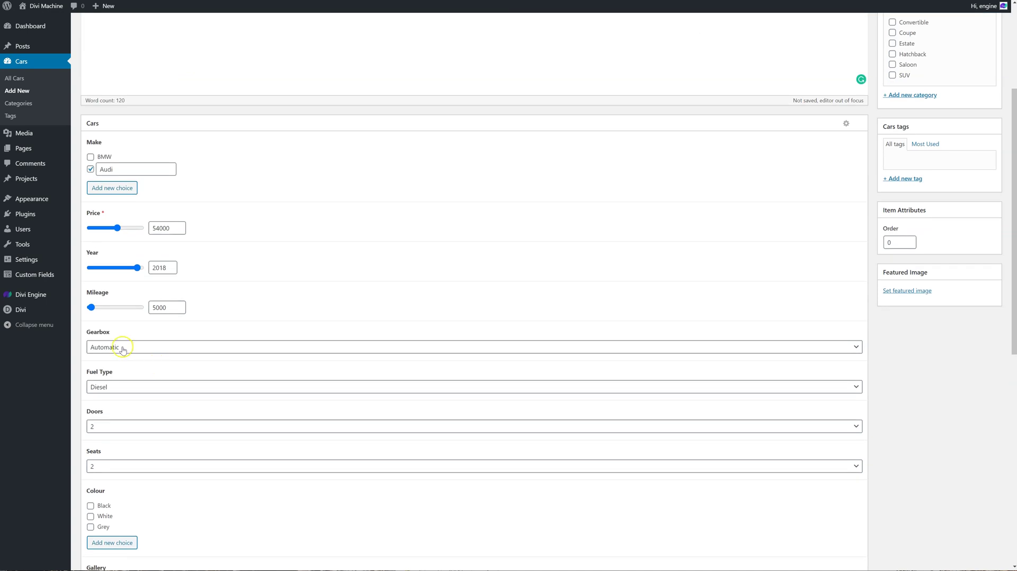
left_click(114, 387)
left_click(118, 406)
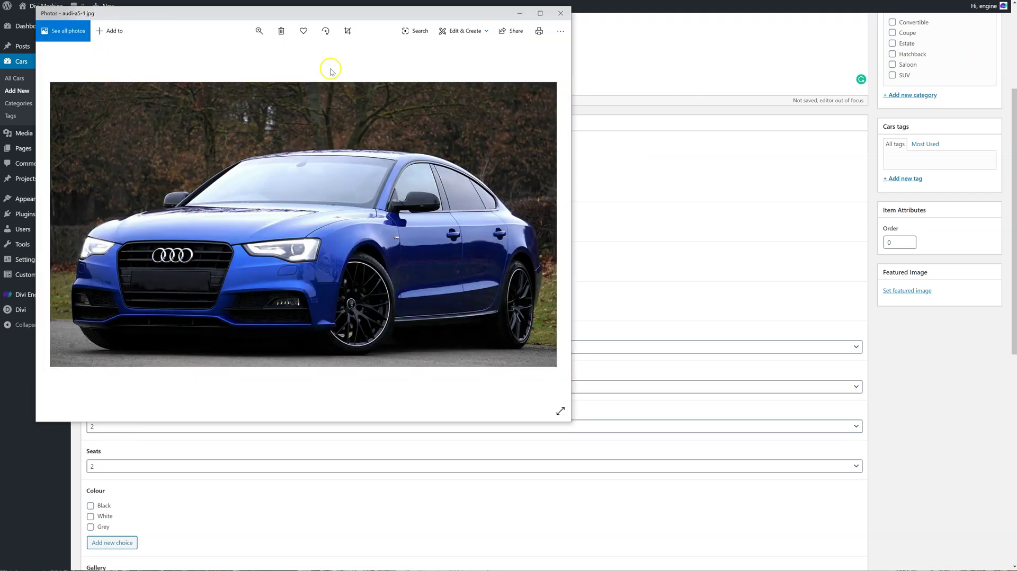
left_click(557, 14)
left_click(114, 426)
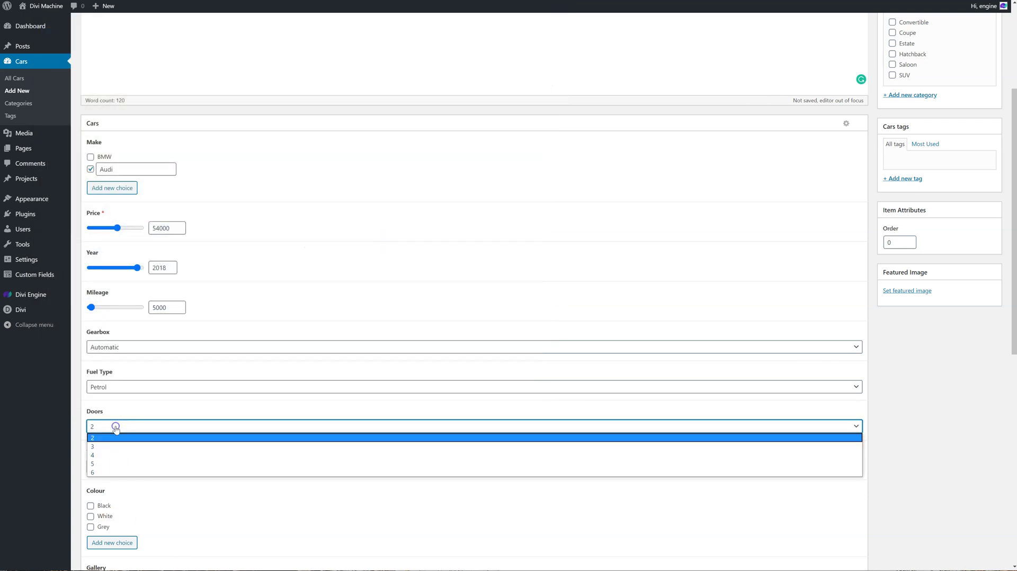
left_click(128, 455)
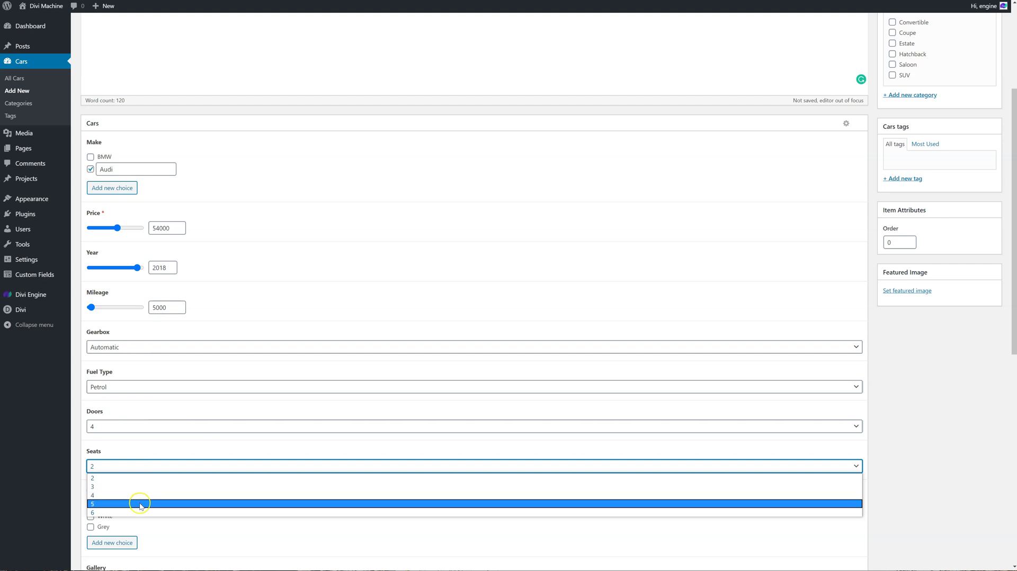
left_click(136, 503)
scroll(117, 467, "down", 3)
left_click(118, 410)
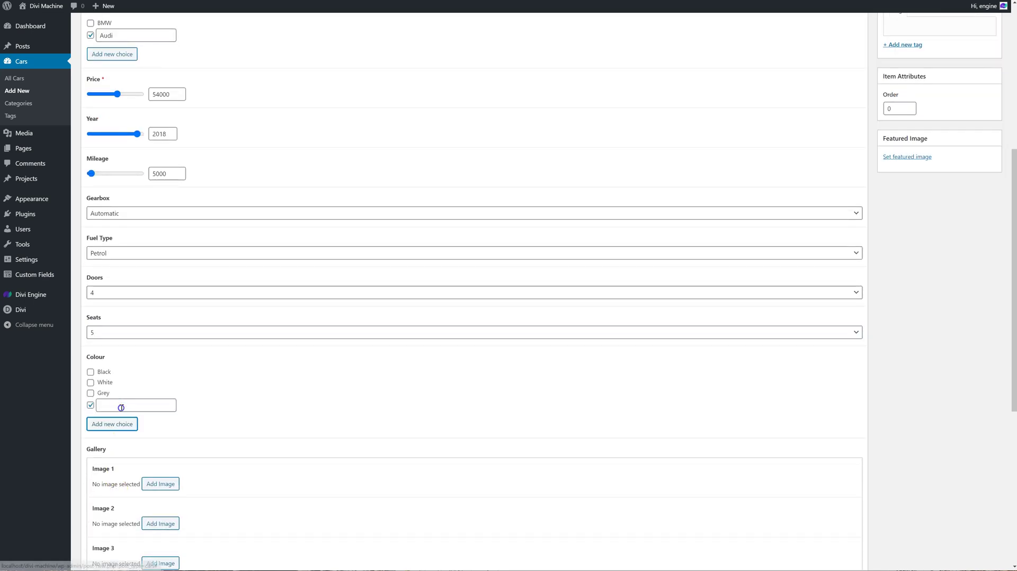
left_click(127, 408)
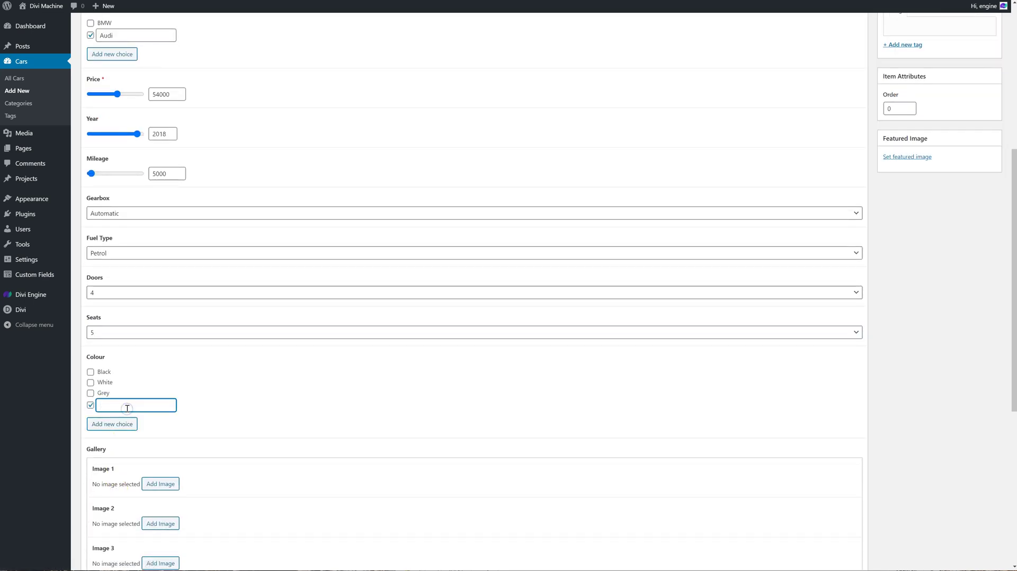
type("Blue")
scroll(159, 391, "down", 3)
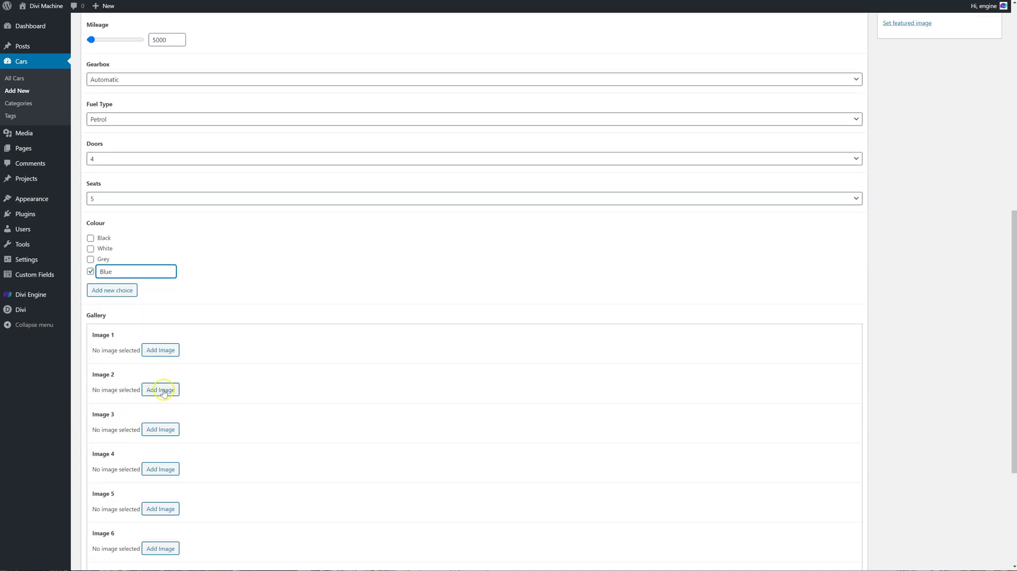
Upload five Audi photos via the Image 1 picker, then close it without selecting any.
left_click(163, 349)
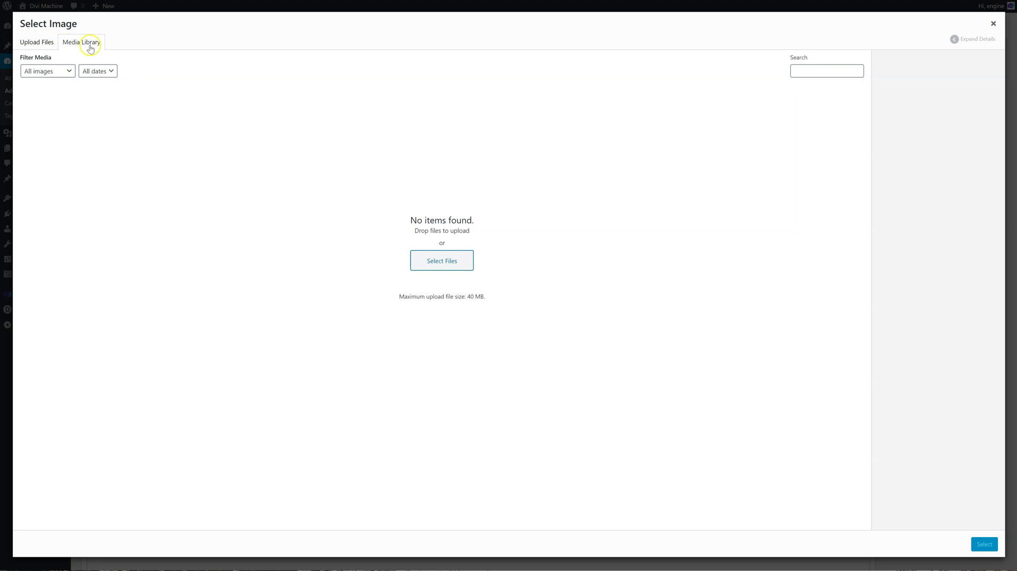
left_click(42, 42)
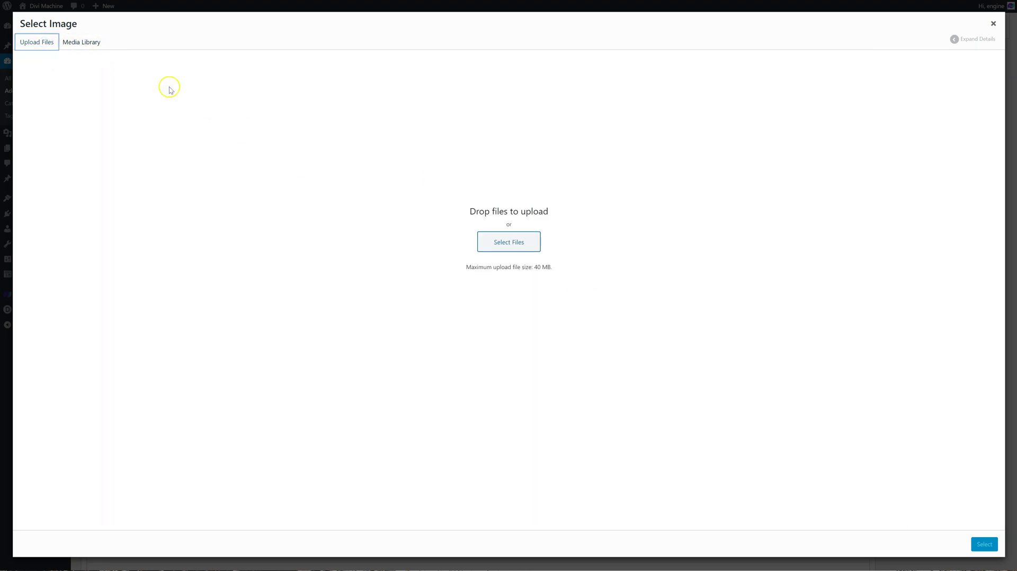
left_click(86, 49)
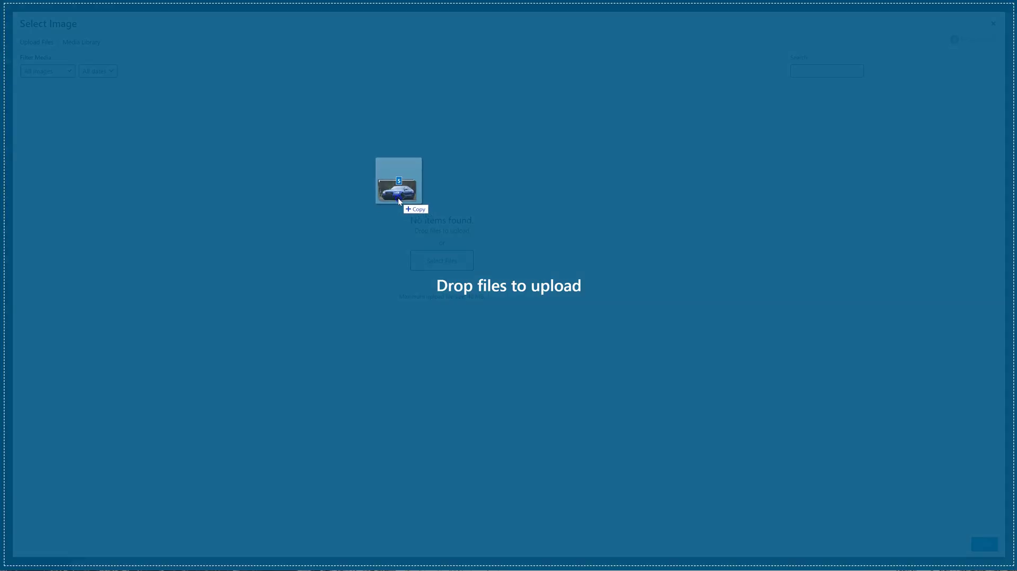
left_click_drag(400, 204, 398, 198)
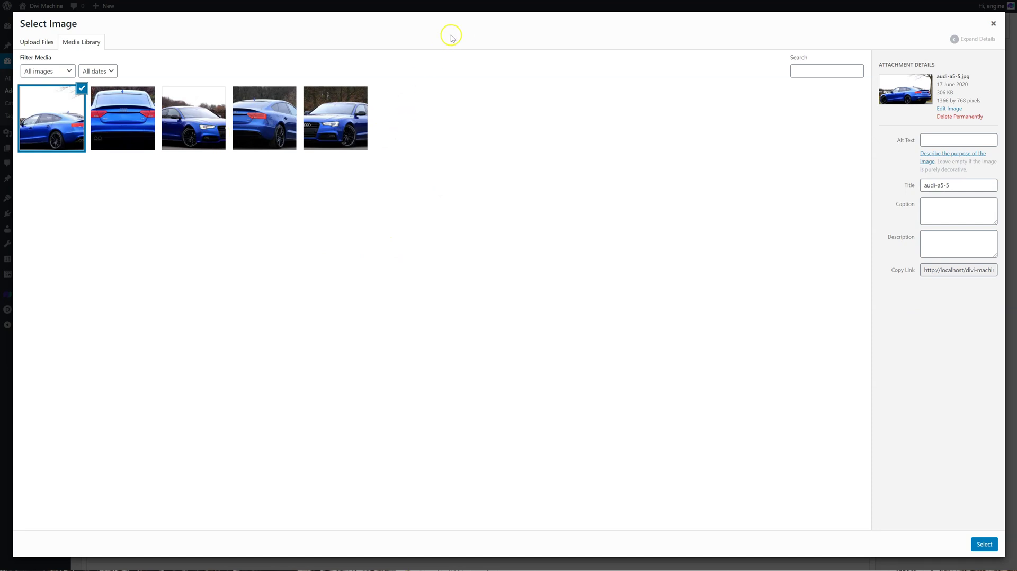
left_click(993, 23)
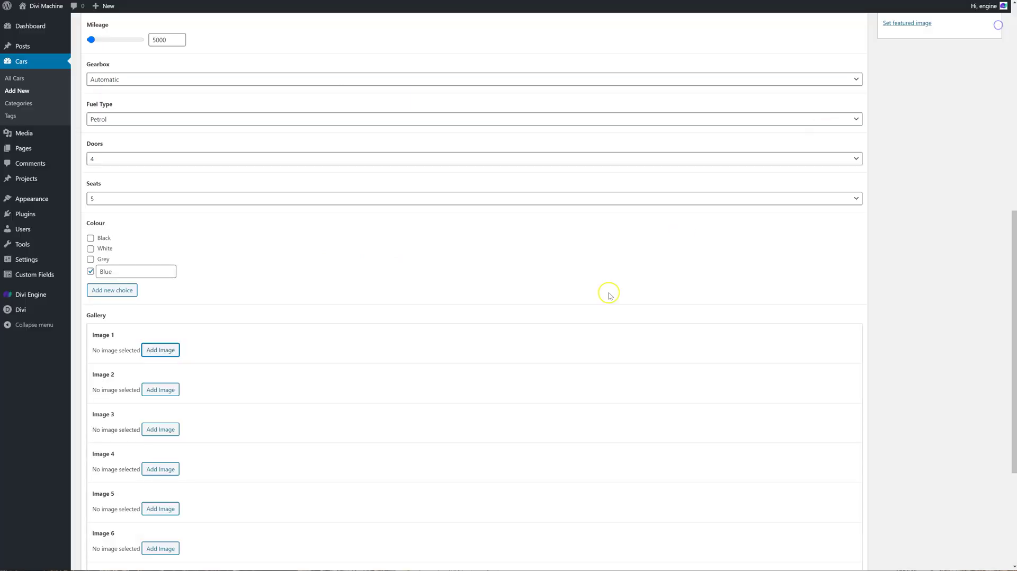
scroll(444, 367, "up", 4)
scroll(739, 359, "up", 3)
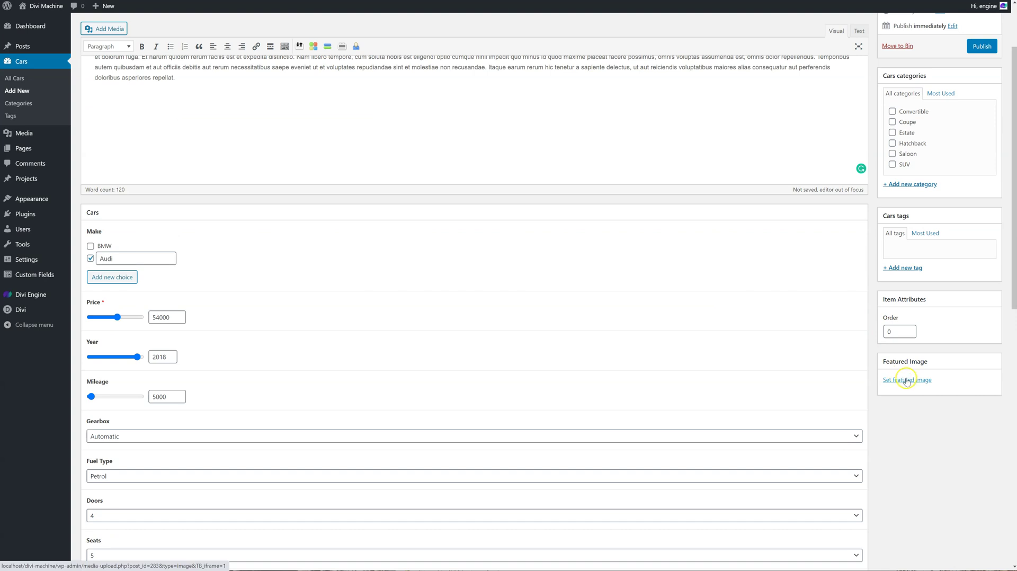
Pick the front-view Audi thumbnail in the Featured Image library and set it as featured.
left_click(906, 381)
left_click(325, 115)
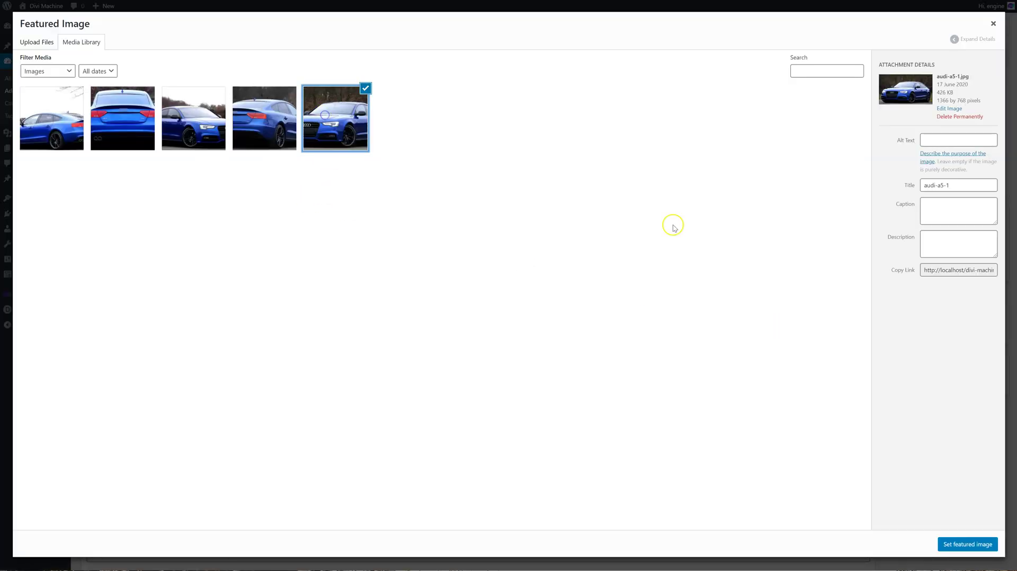
left_click(983, 543)
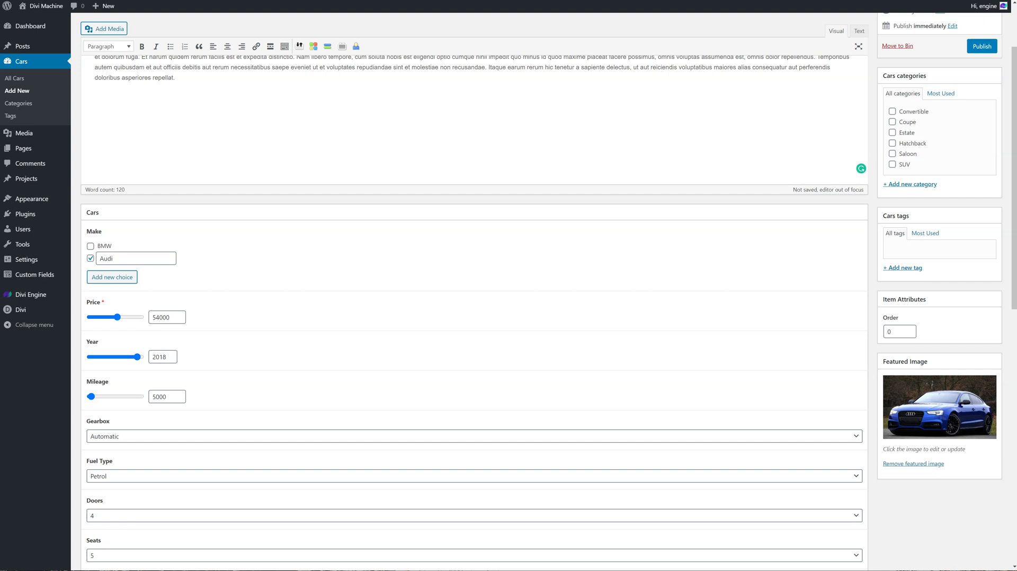
Put the car in the Coupe category.
left_click(907, 123)
scroll(591, 224, "down", 3)
scroll(582, 238, "down", 3)
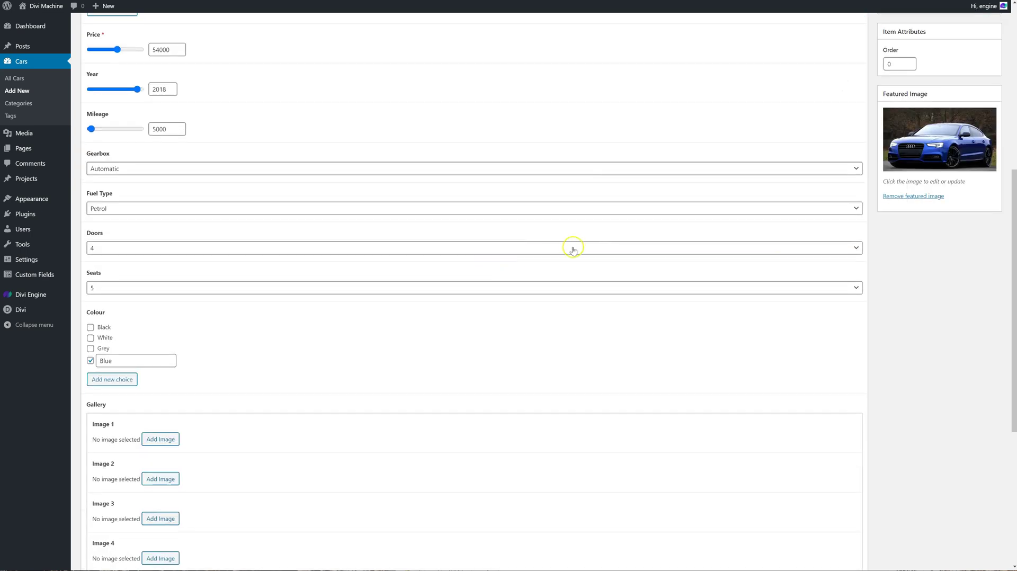
scroll(318, 313, "down", 3)
Fill gallery Image 1 with the rear three-quarter photo and Image 2 with the third photo.
left_click(158, 304)
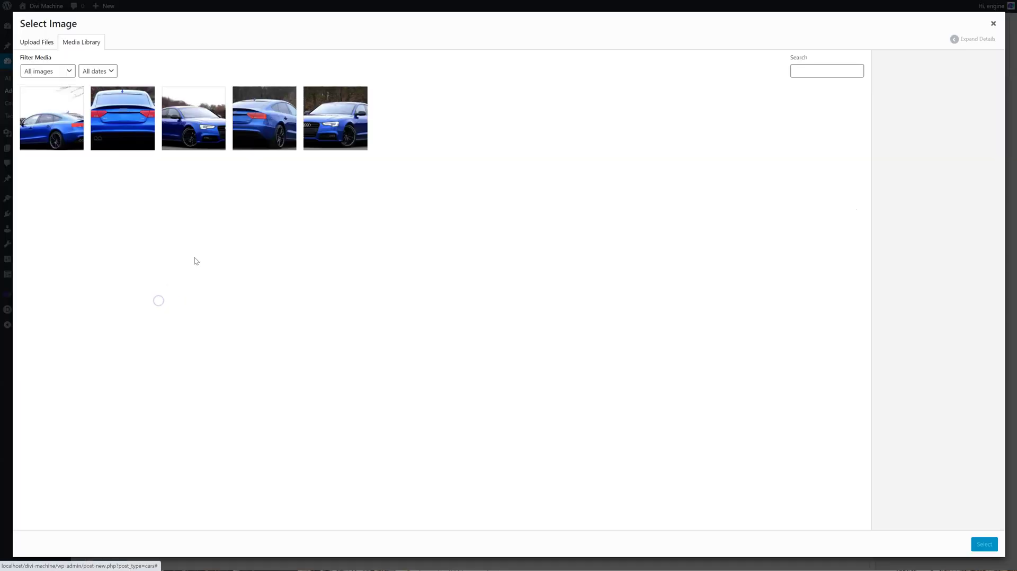
left_click(266, 135)
left_click(983, 544)
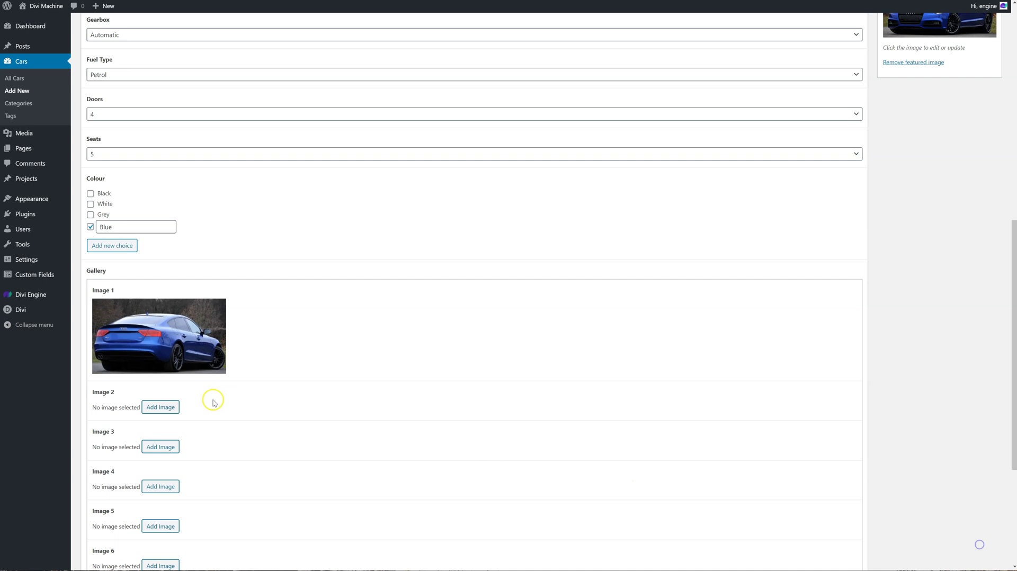
left_click(154, 408)
left_click(202, 112)
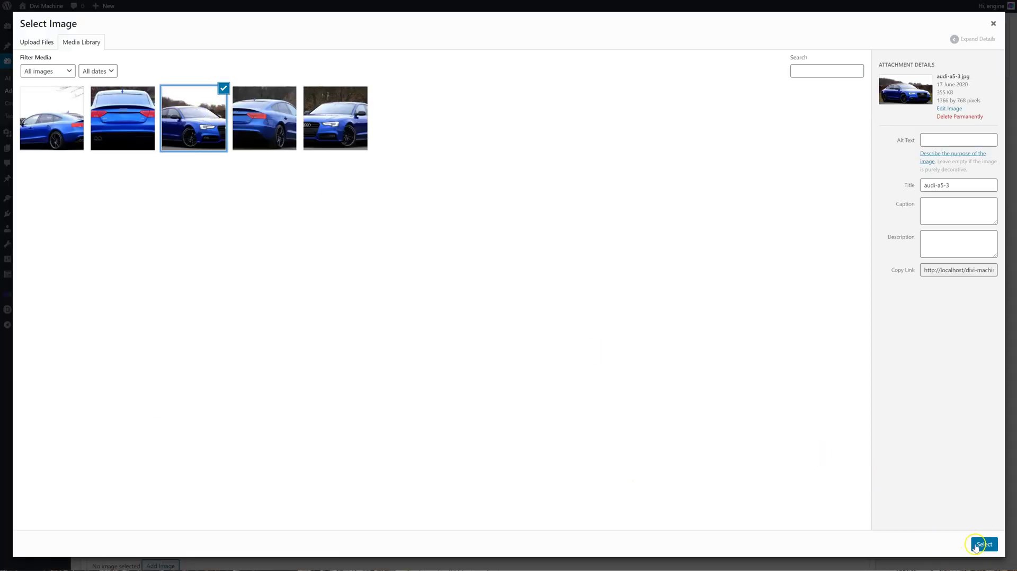
left_click(983, 544)
scroll(119, 456, "down", 2)
Fill gallery Image 3 with the rear-view photo and Image 4 with the first photo.
left_click(161, 419)
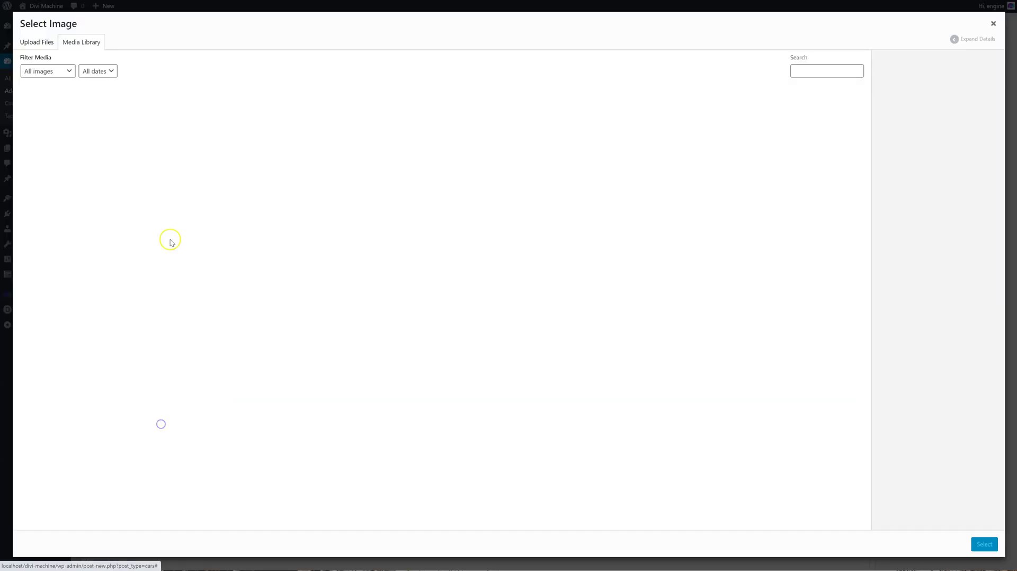
left_click(148, 126)
left_click(984, 548)
left_click(159, 519)
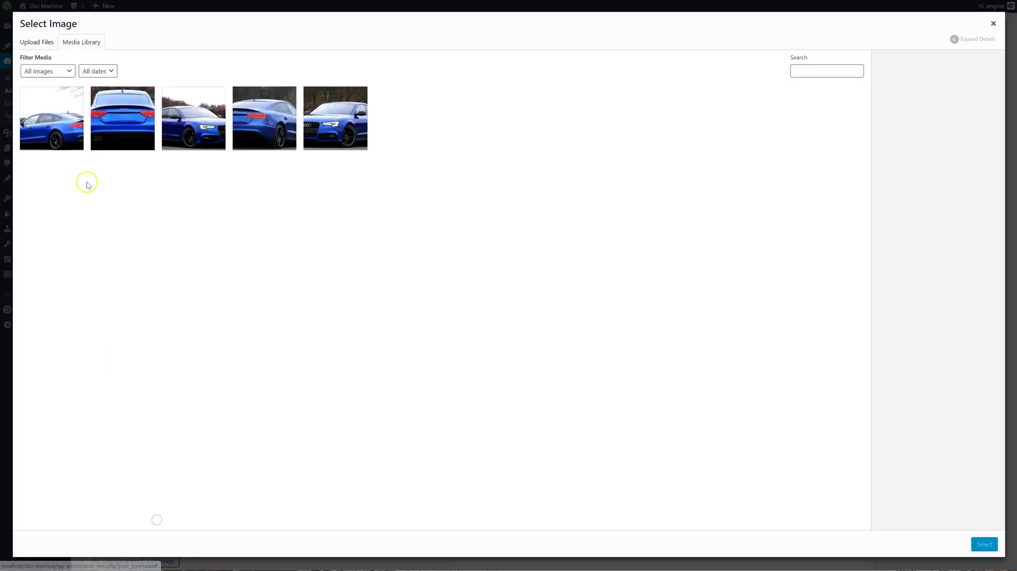
left_click(78, 148)
left_click(984, 544)
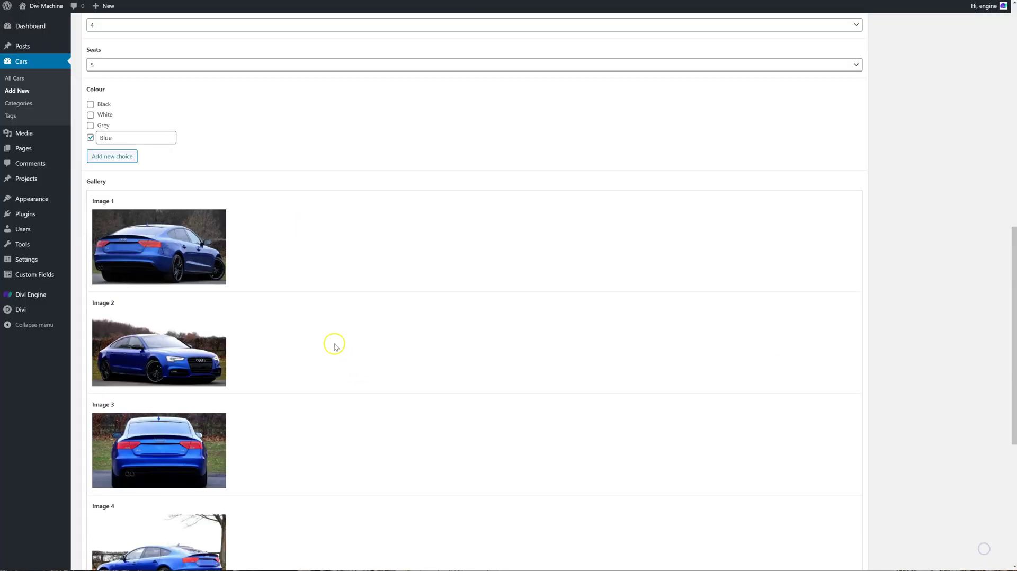
scroll(318, 350, "down", 2)
scroll(285, 233, "down", 3)
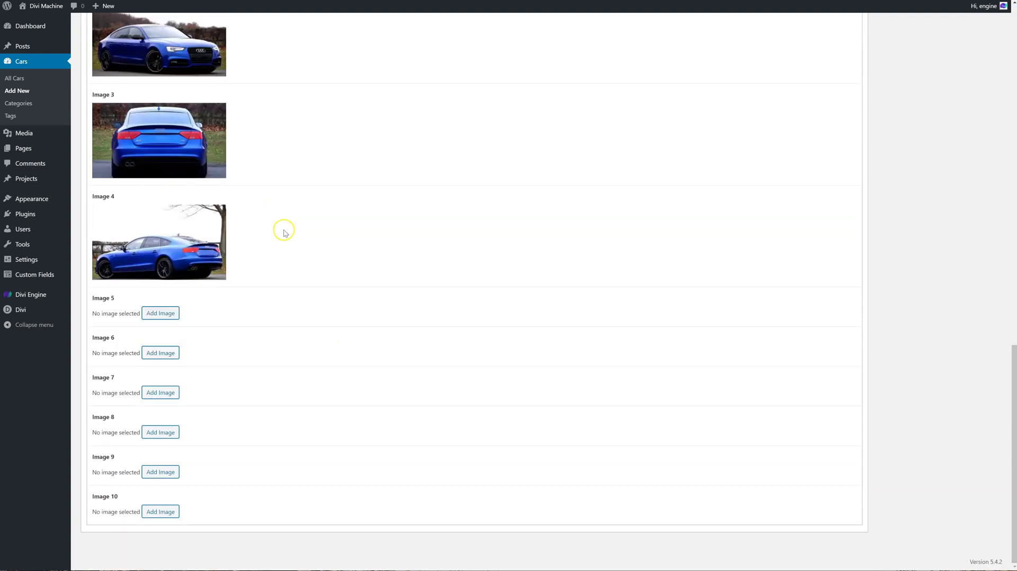
scroll(285, 233, "up", 5)
scroll(368, 275, "up", 5)
scroll(647, 319, "up", 5)
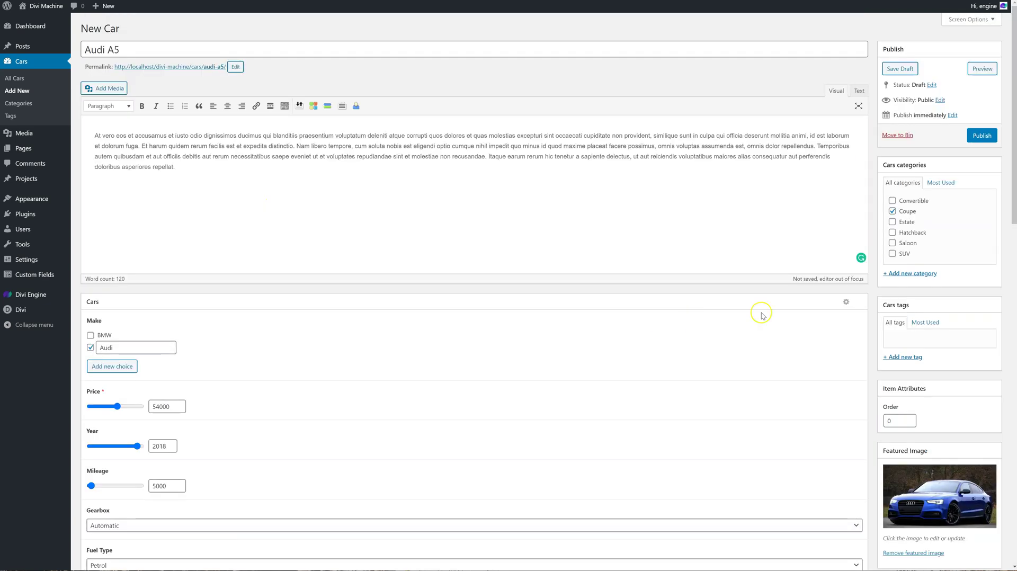
Publish the Audi A5 post, view it on the live site, then return to the editor.
left_click(981, 135)
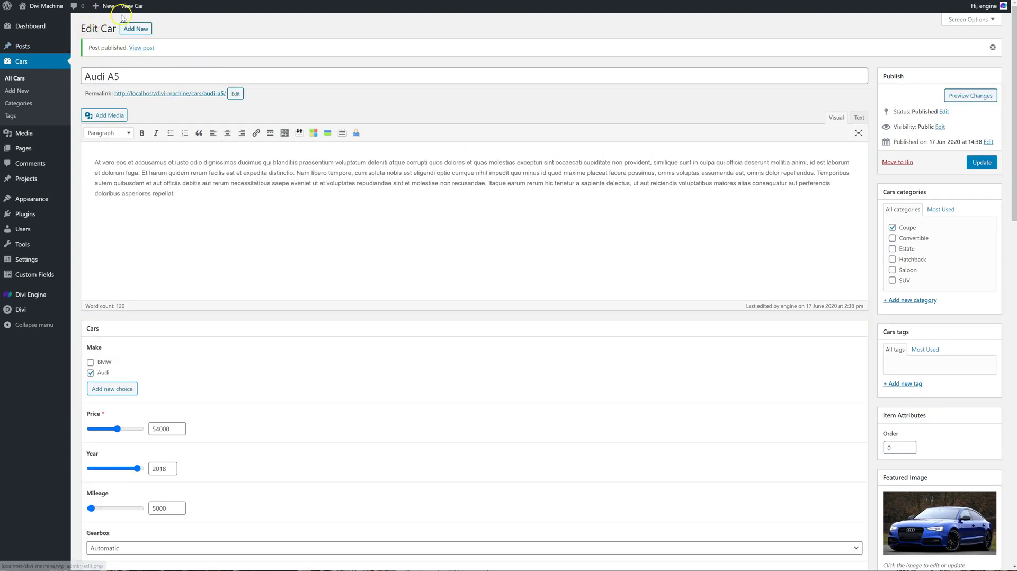
left_click(138, 12)
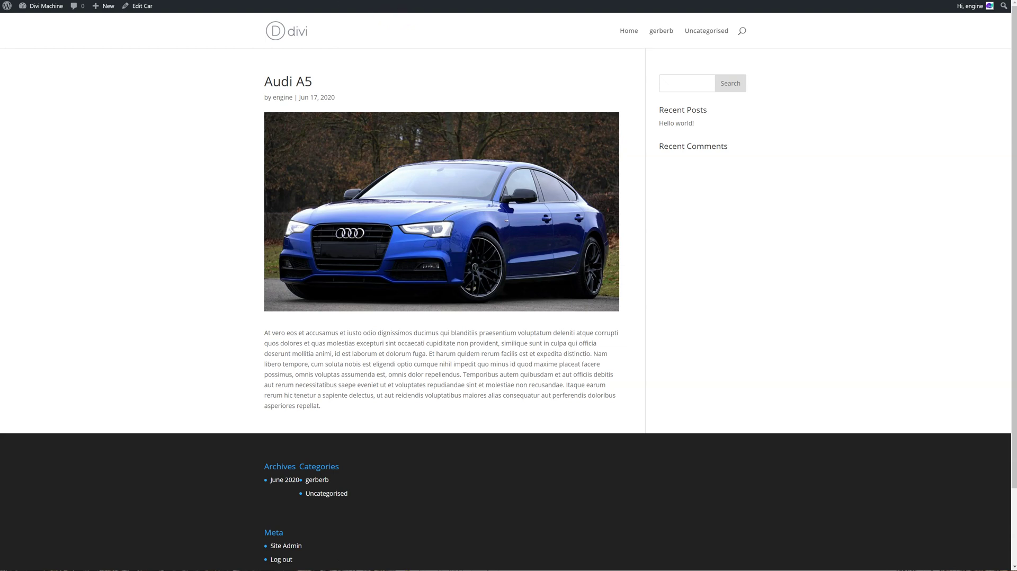
key("alt+Left")
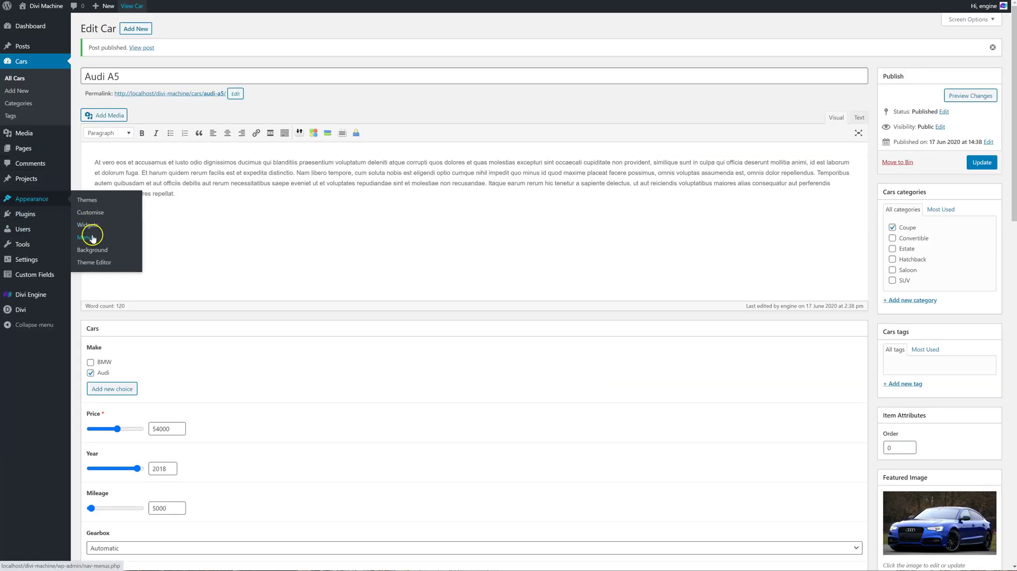
Delete the erberberb and gerberb categories under Posts > Categories, confirming each deletion.
left_click(93, 236)
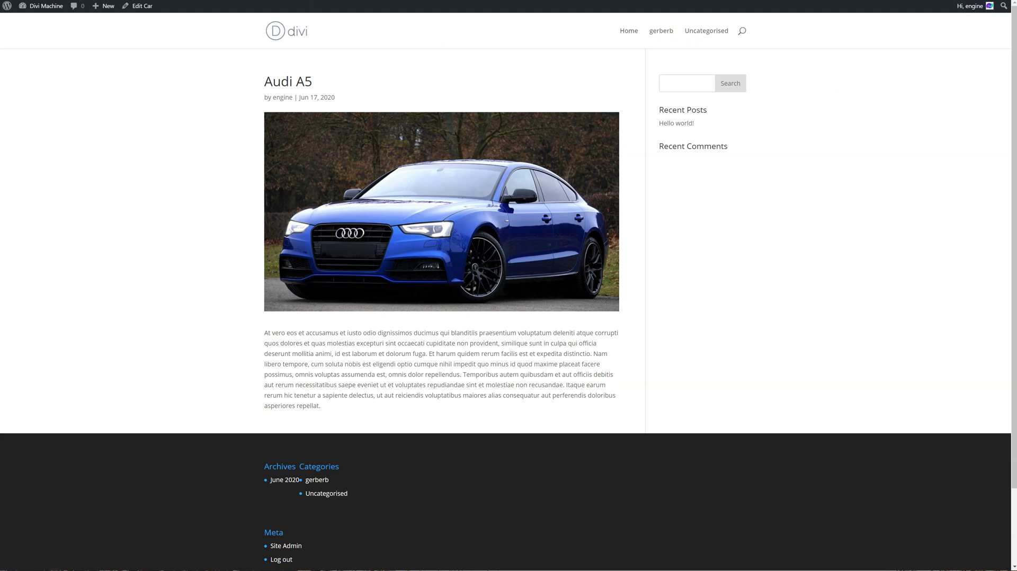
mouse_move(22, 46)
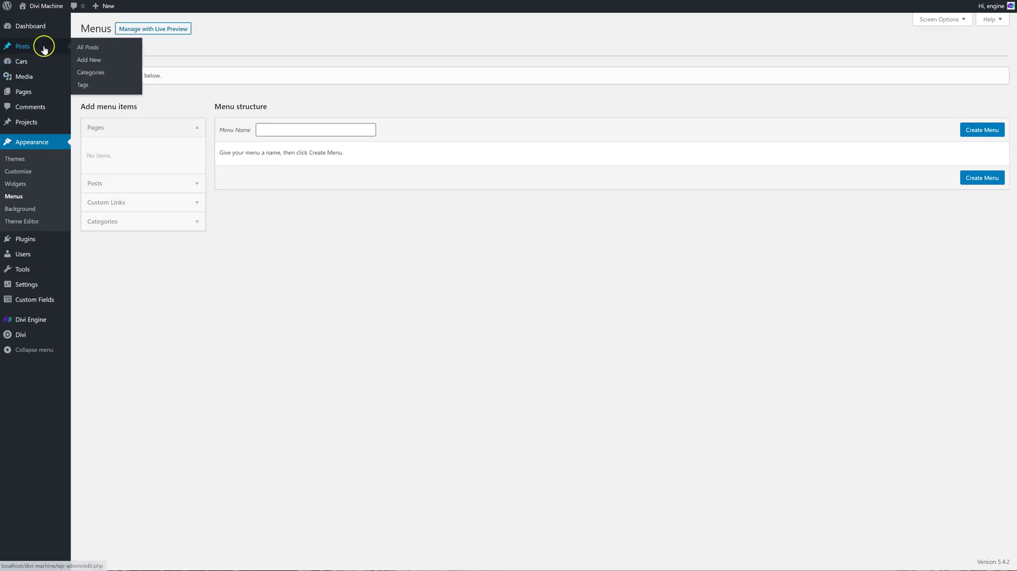
left_click(90, 72)
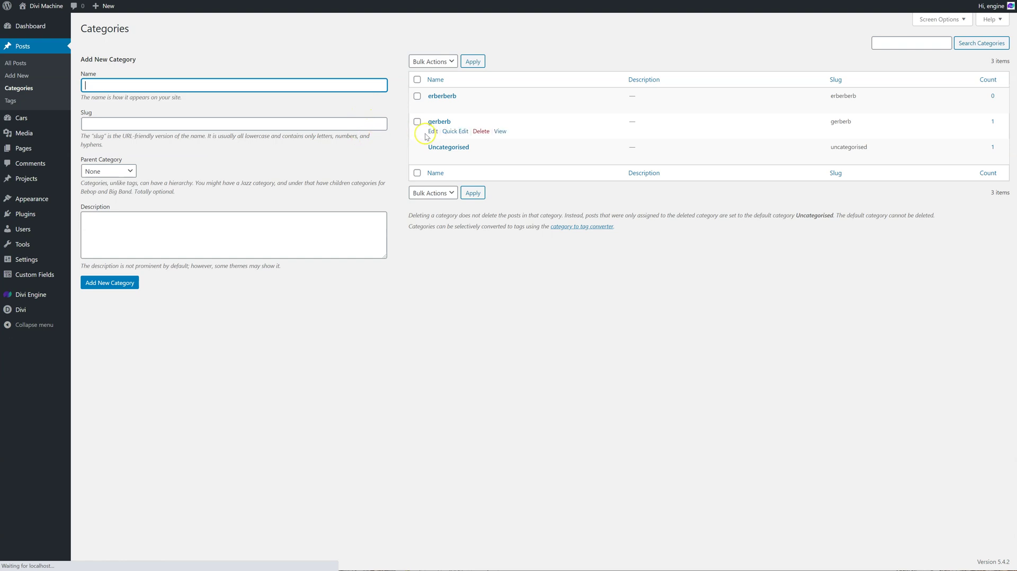
left_click(482, 105)
left_click(552, 58)
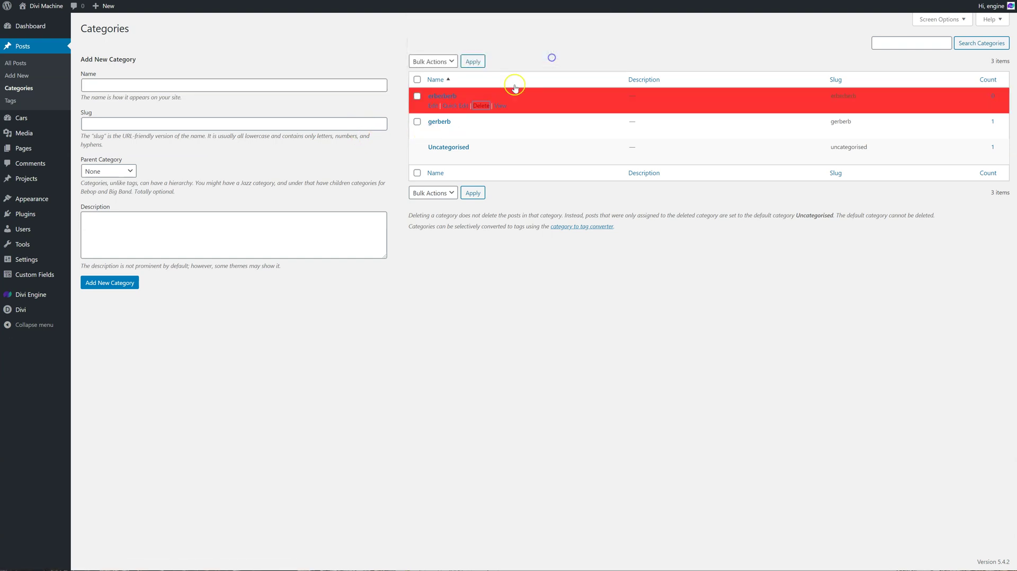
left_click(482, 105)
left_click(551, 57)
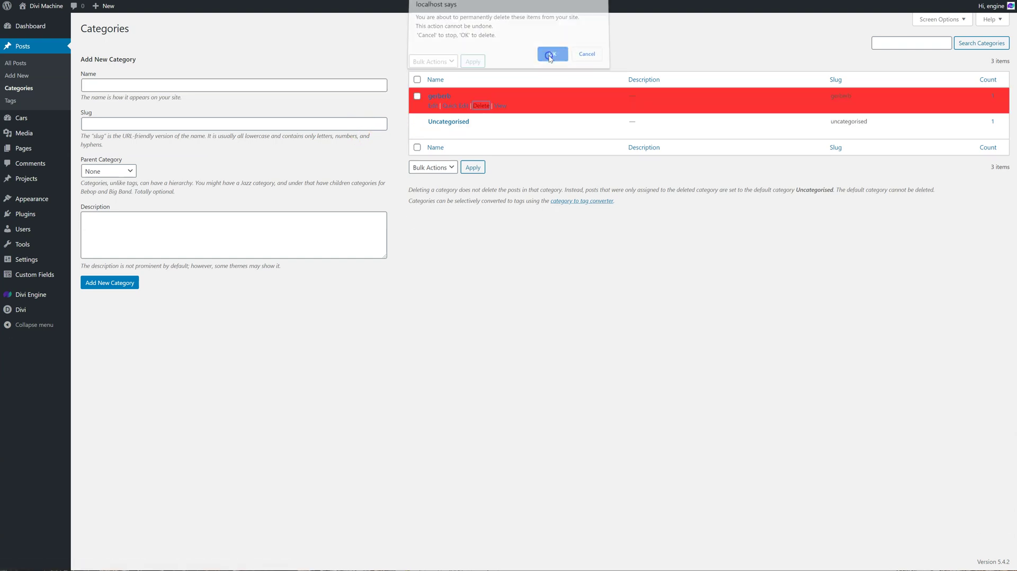
mouse_move(21, 118)
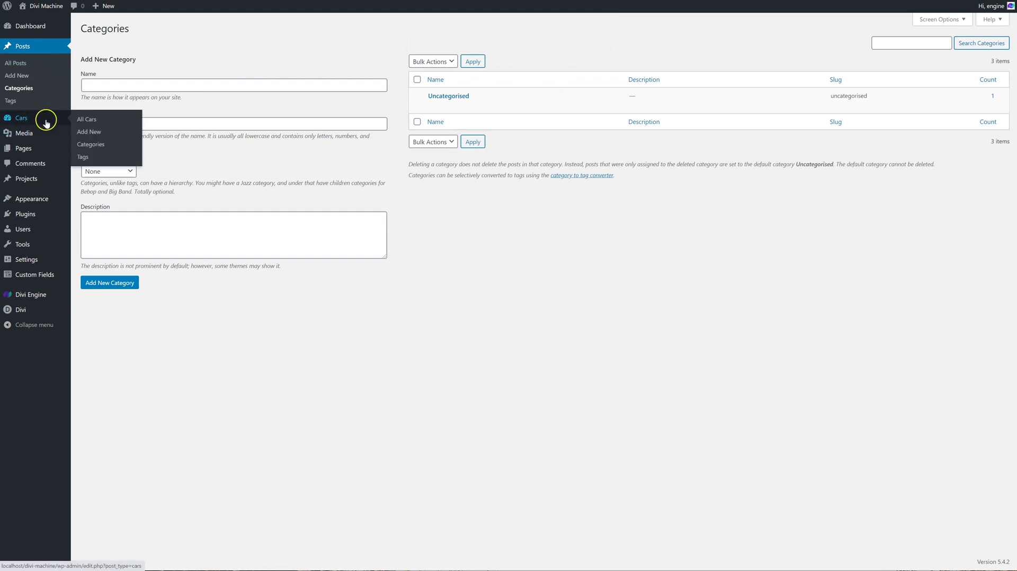
Open Cars > Categories, view the Coupe archive listing the Audi A5, then return.
left_click(88, 148)
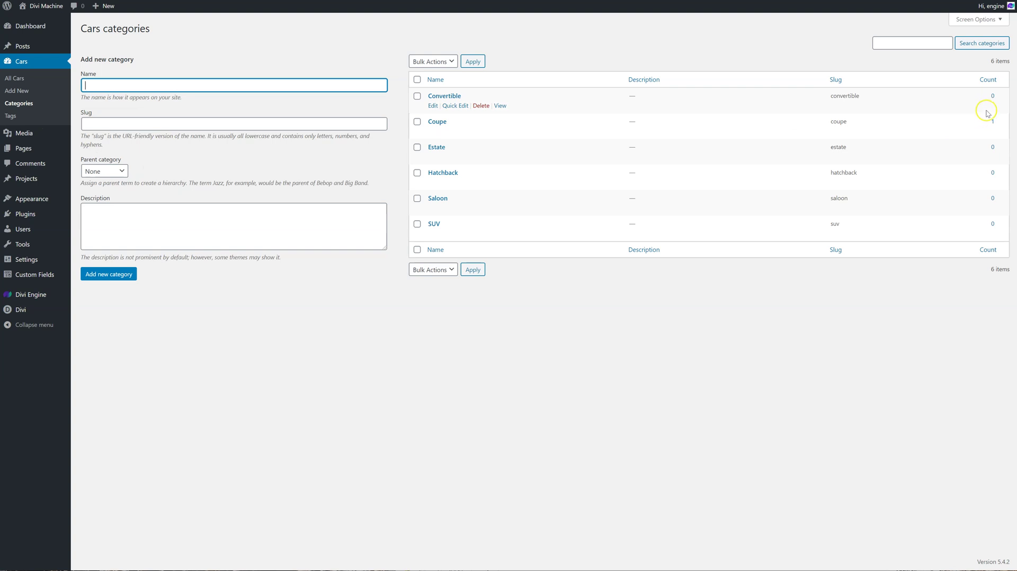
left_click(500, 131)
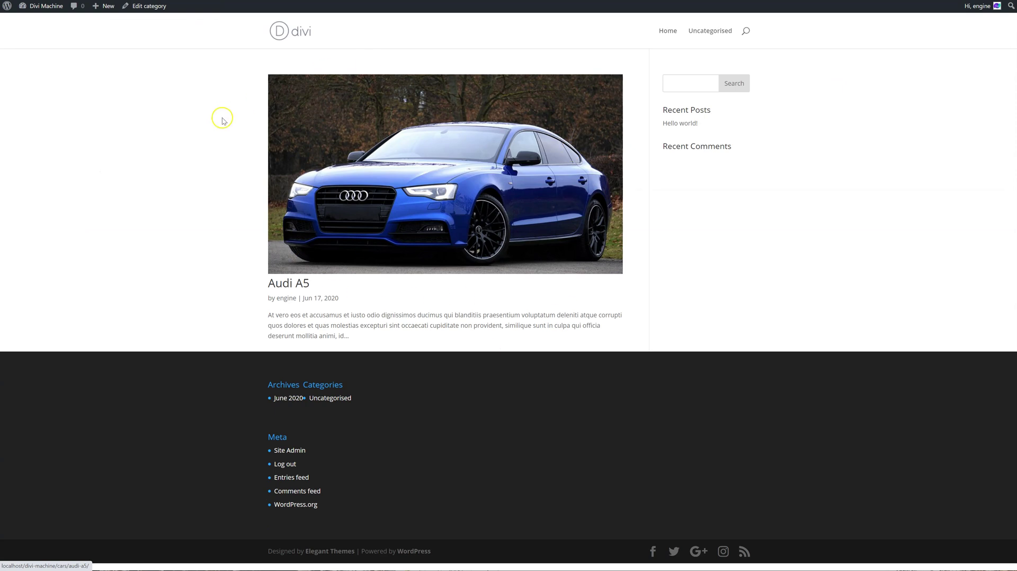
key("alt+Left")
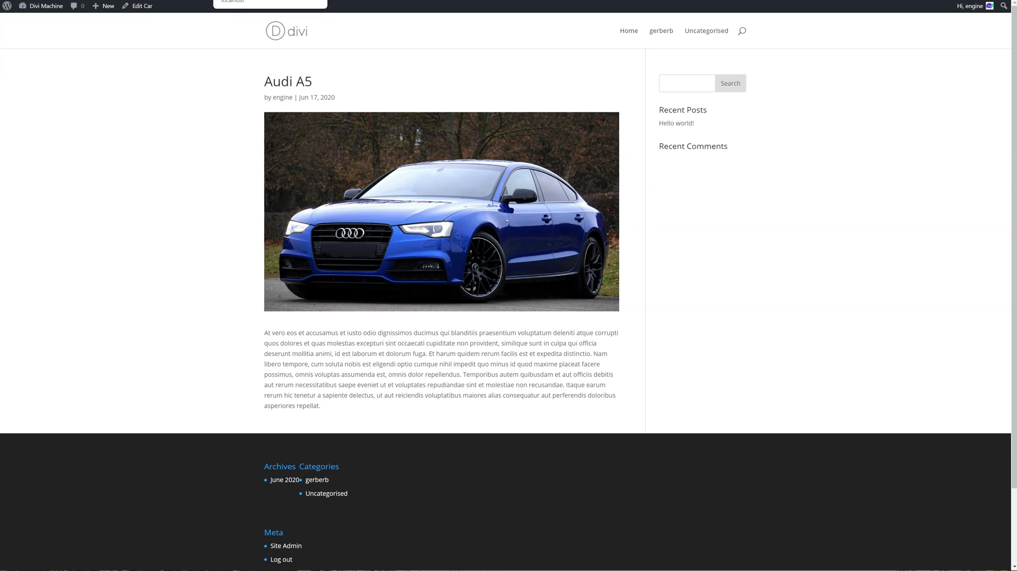
key("alt+Left")
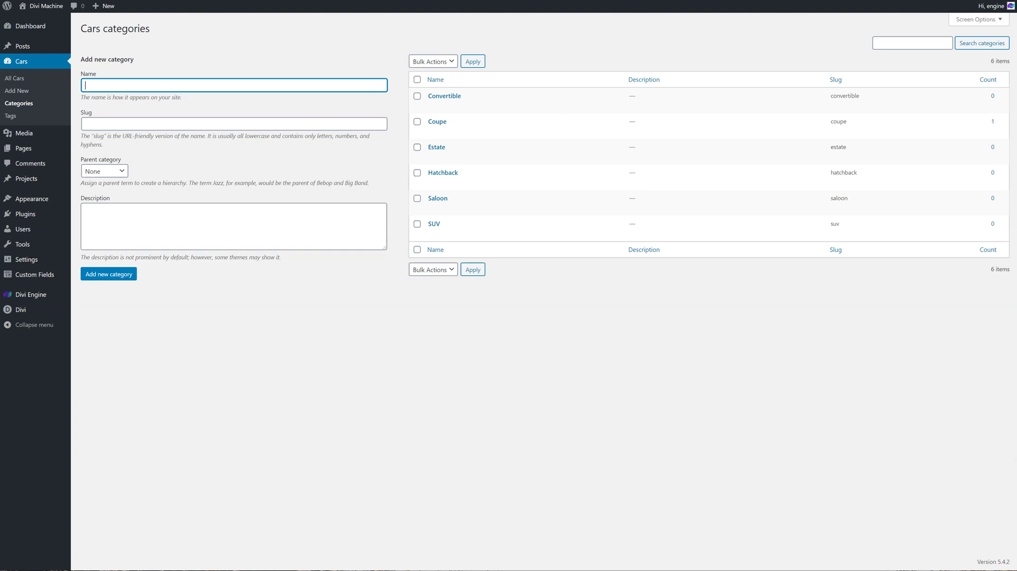
Go to Cars > All Cars in the admin sidebar.
left_click(64, 63)
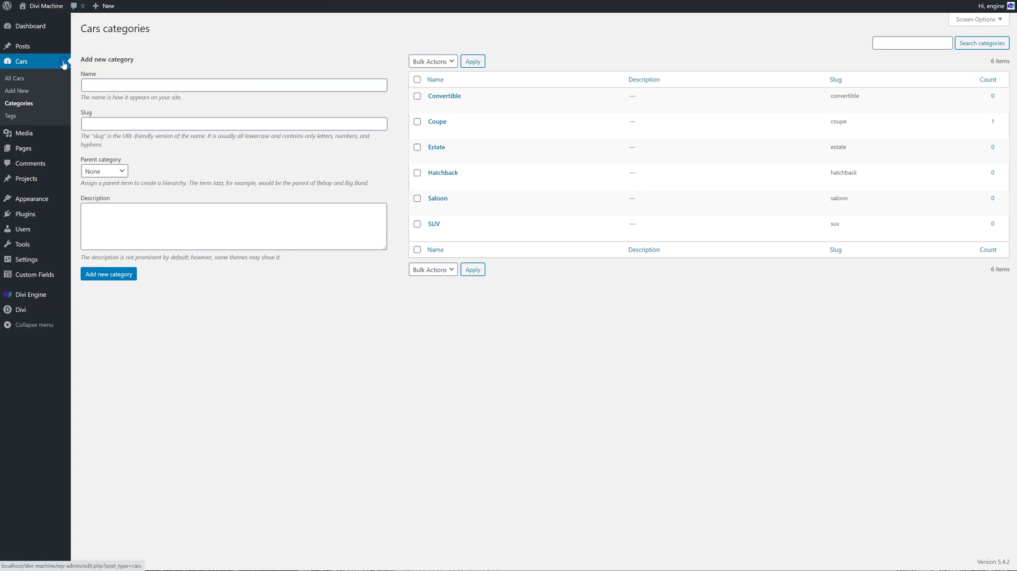